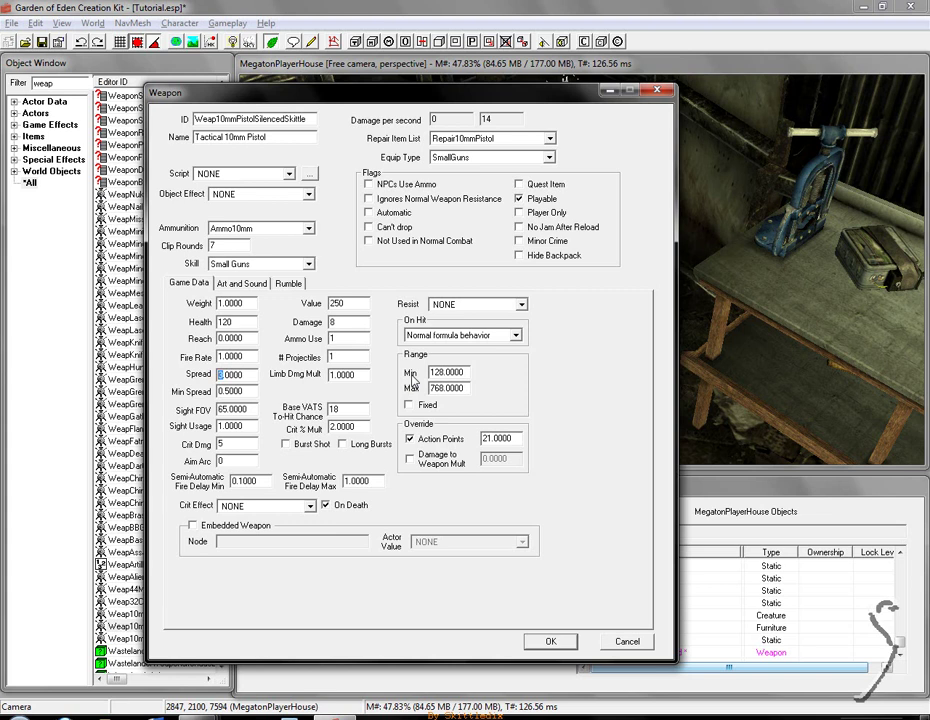
Set the Tactical 10mm Pistol's spread to 1 and its minimum spread to 0.25.
{"action": "left_click", "coordinate": [226, 391]}
{"action": "key", "text": "BackSpace"}
{"action": "key", "text": "Delete"}
{"action": "type", "text": "25"}
{"action": "left_click", "coordinate": [229, 410]}
{"action": "double_click", "coordinate": [229, 390]}
{"action": "type", "text": "0.2500"}
{"action": "double_click", "coordinate": [216, 409]}
{"action": "left_click", "coordinate": [254, 408]}
Set the pistol's damage to 12 and its critical damage to 12.
{"action": "double_click", "coordinate": [336, 322]}
{"action": "type", "text": "12"}
{"action": "double_click", "coordinate": [222, 444]}
{"action": "type", "text": "12"}
Set the semi-automatic fire delay to a minimum of 0 and a maximum of 0.2.
{"action": "double_click", "coordinate": [223, 461]}
{"action": "left_click", "coordinate": [246, 461]}
{"action": "key", "text": "BackSpace"}
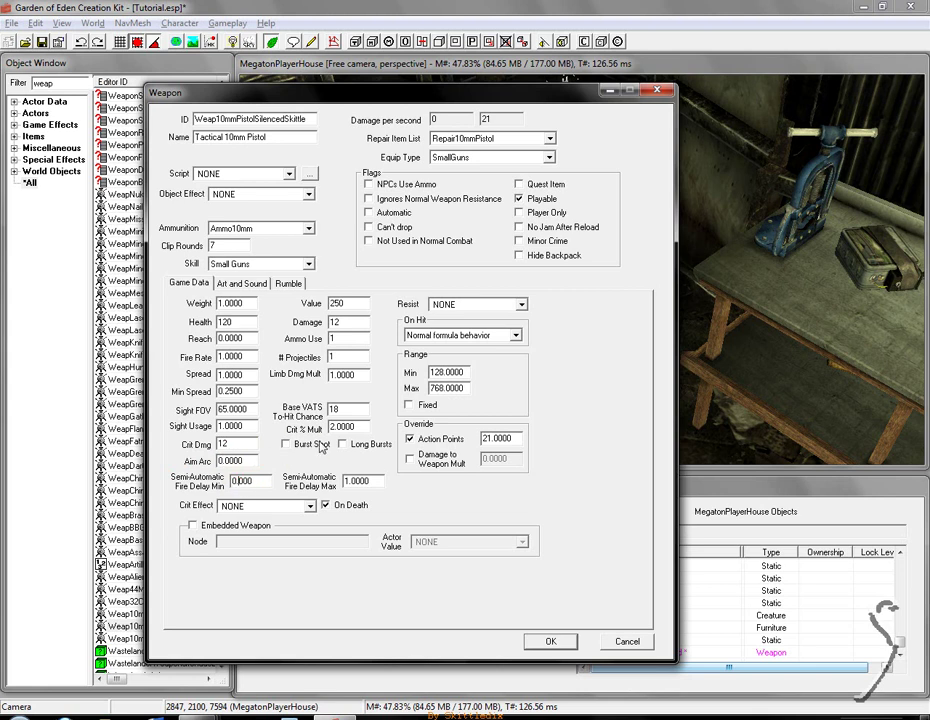
{"action": "type", "text": "0"}
{"action": "key", "text": "Delete"}
{"action": "key", "text": "Delete"}
{"action": "type", "text": "0.2"}
Set the pistol's value to 350 and enter 12 as its damage.
{"action": "mouse_move", "coordinate": [347, 303]}
{"action": "left_mouse_down"}
{"action": "mouse_move", "coordinate": [323, 312]}
{"action": "mouse_move", "coordinate": [358, 298]}
{"action": "left_mouse_up"}
{"action": "type", "text": "350"}
{"action": "left_click", "coordinate": [339, 322]}
{"action": "type", "text": "12"}
Set the base VATS to-hit chance to 50 and the critical percent multiplier to 2.
{"action": "double_click", "coordinate": [352, 338]}
{"action": "key", "text": "Tab"}
{"action": "left_click", "coordinate": [351, 358]}
{"action": "key", "text": "Tab"}
{"action": "left_click", "coordinate": [364, 375]}
{"action": "double_click", "coordinate": [354, 411]}
{"action": "type", "text": "5"}
{"action": "type", "text": "2"}
Review the repair item lists and equip types available for the pistol.
{"action": "left_click", "coordinate": [477, 142]}
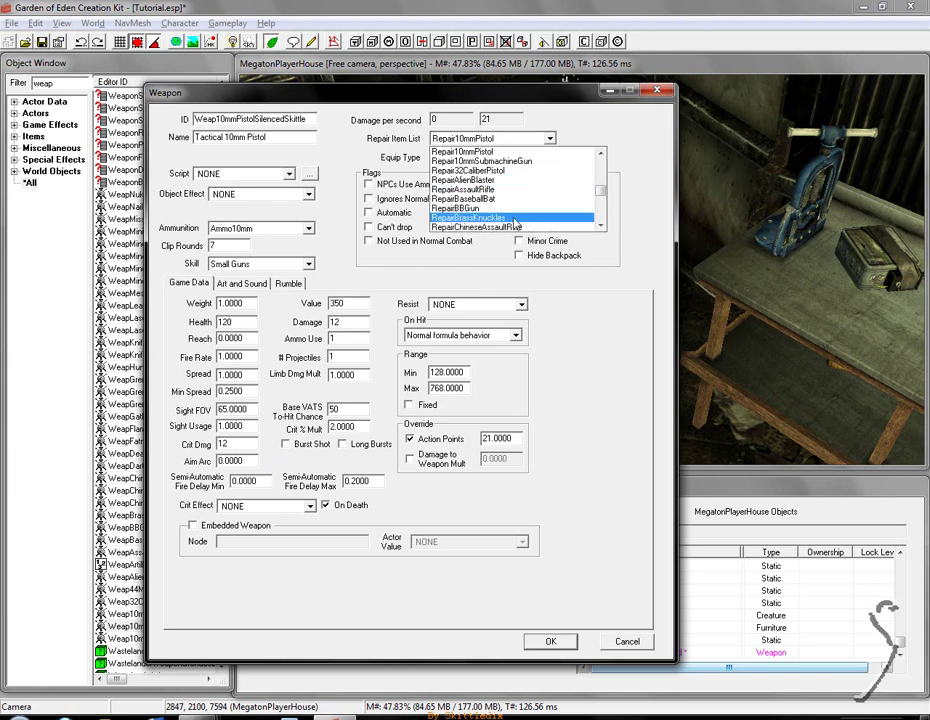
{"action": "left_click", "coordinate": [495, 142]}
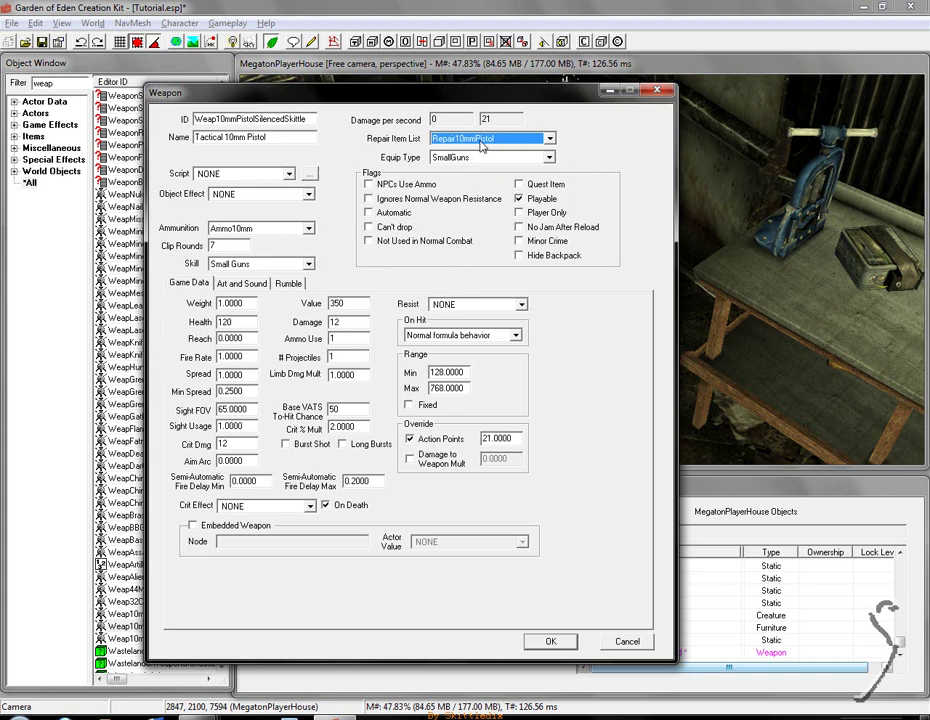
{"action": "left_click", "coordinate": [499, 141]}
{"action": "left_click", "coordinate": [612, 123]}
{"action": "left_click", "coordinate": [436, 158]}
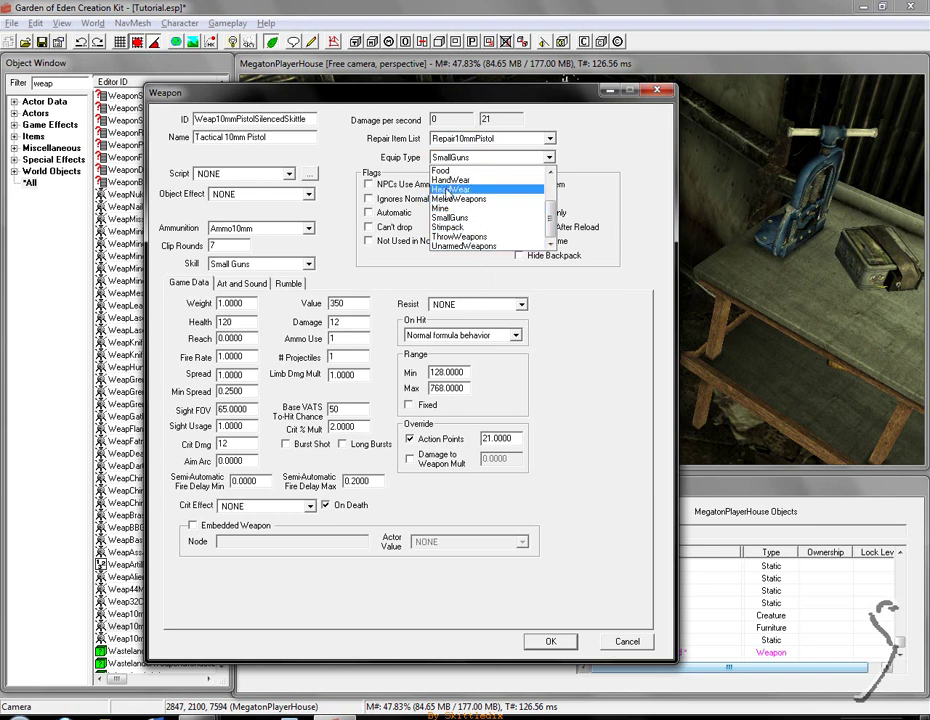
{"action": "left_click", "coordinate": [368, 149]}
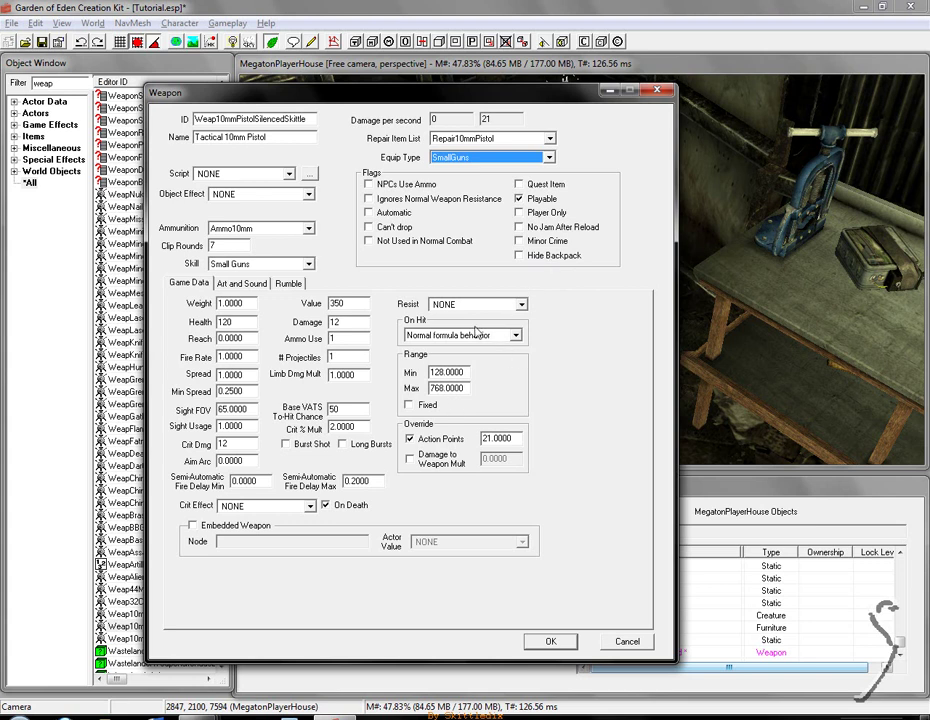
Review the resist and on-hit options, keeping resist at NONE and on-hit at Normal formula behavior.
{"action": "left_click", "coordinate": [521, 304]}
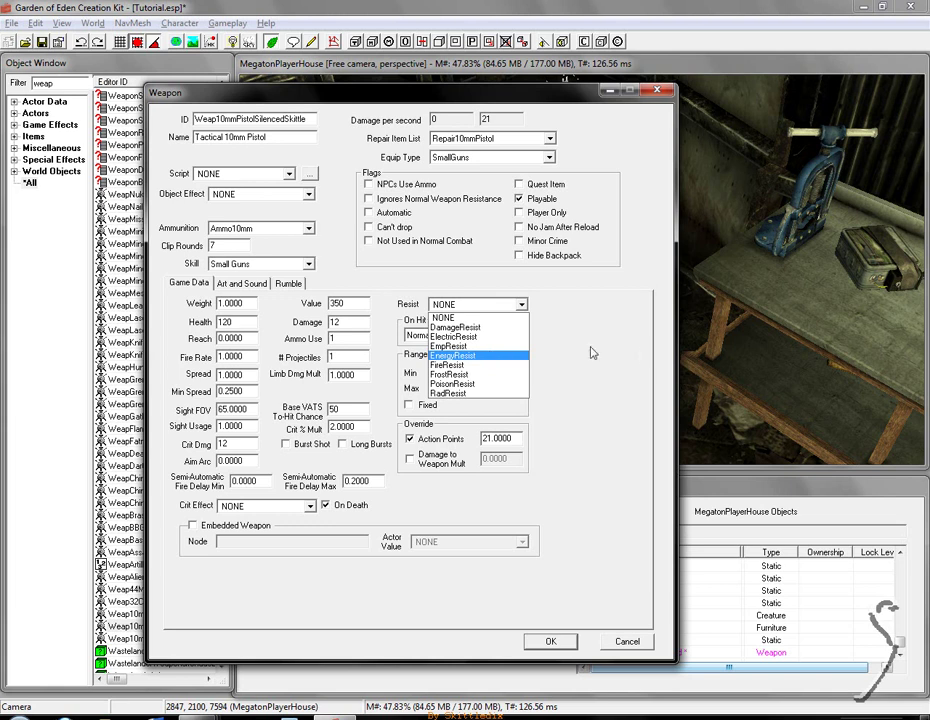
{"action": "left_click", "coordinate": [544, 347]}
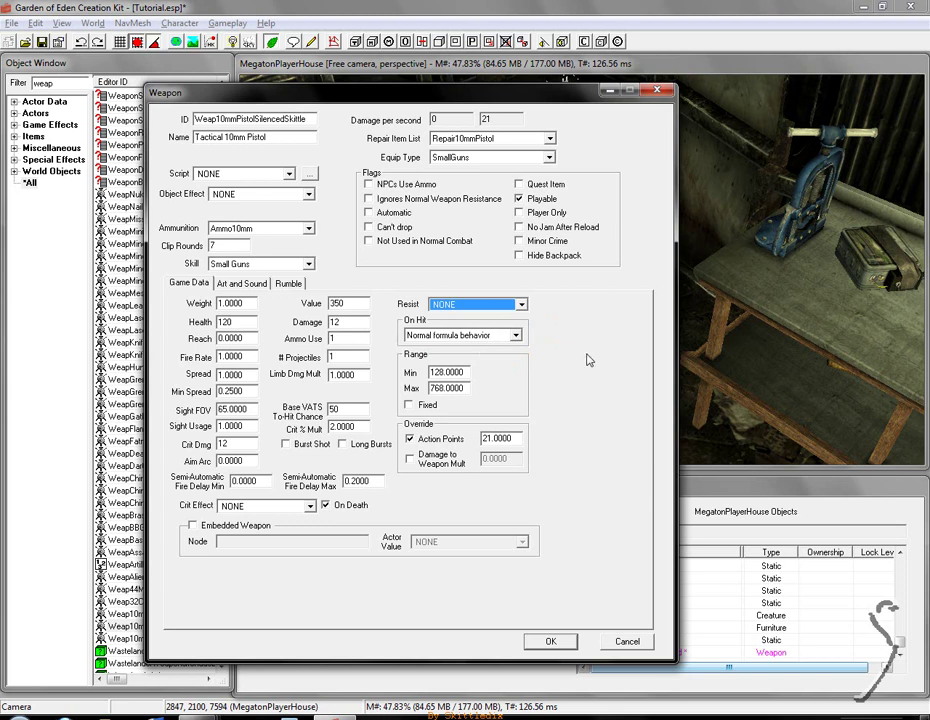
{"action": "left_click", "coordinate": [514, 336]}
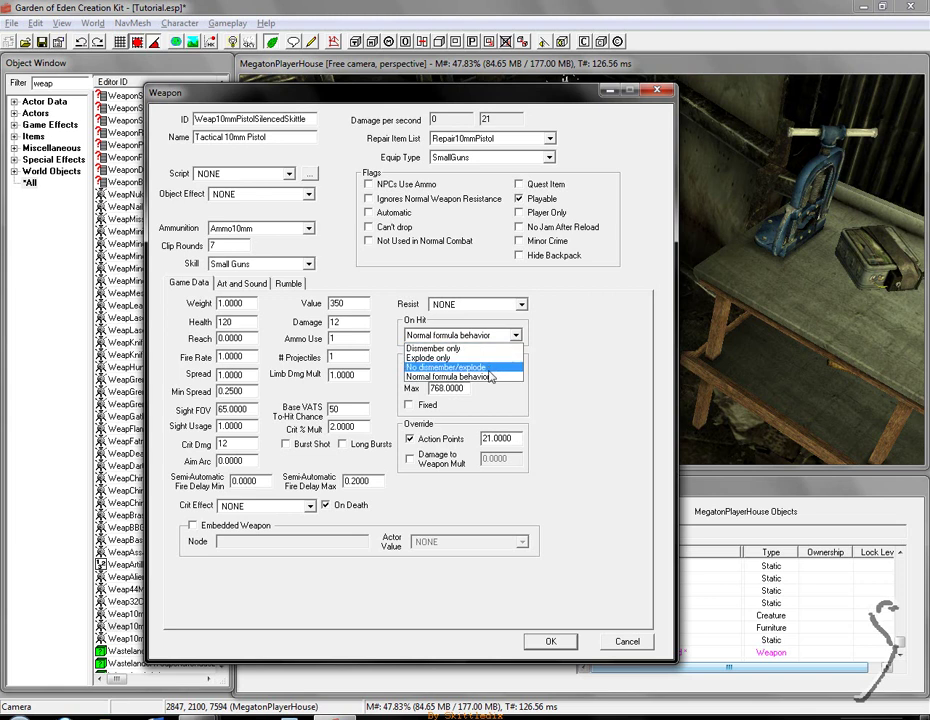
{"action": "left_click", "coordinate": [492, 377]}
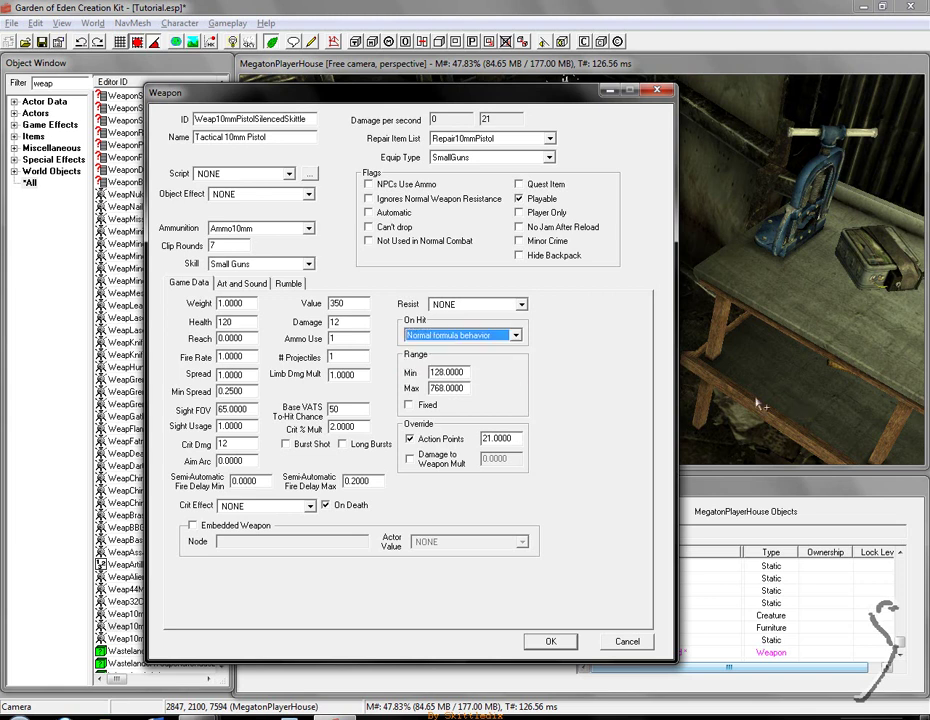
{"action": "left_click", "coordinate": [567, 413]}
{"action": "left_click", "coordinate": [464, 372]}
Set the action points override to 10.
{"action": "left_click_drag", "start_coordinate": [485, 438], "coordinate": [436, 447]}
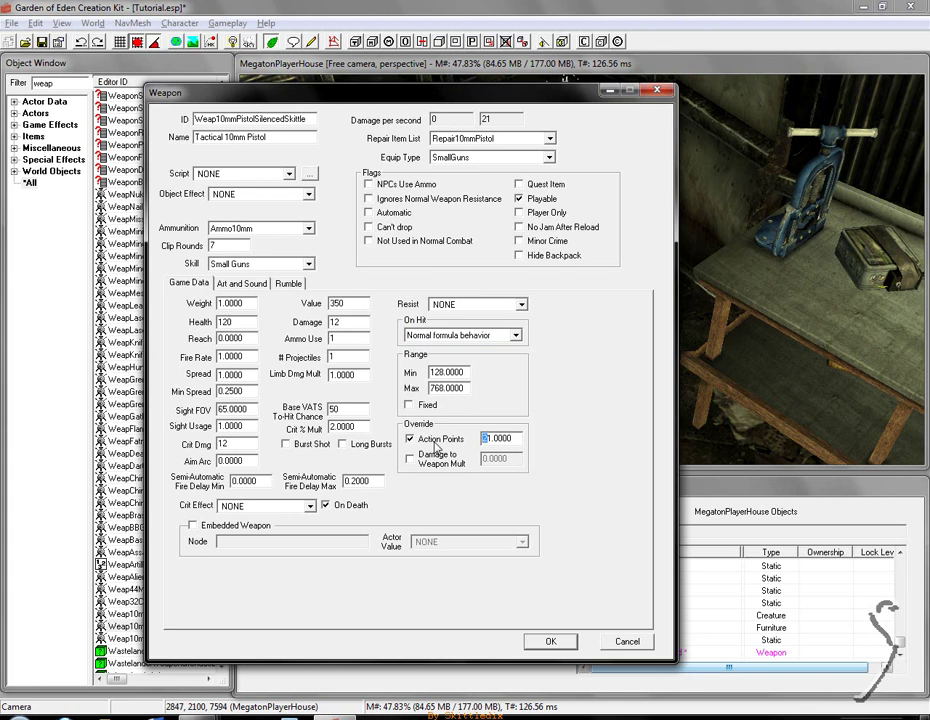
{"action": "type", "text": "12"}
{"action": "key", "text": "Delete"}
{"action": "key", "text": "BackSpace"}
{"action": "type", "text": "0"}
{"action": "left_click", "coordinate": [420, 465]}
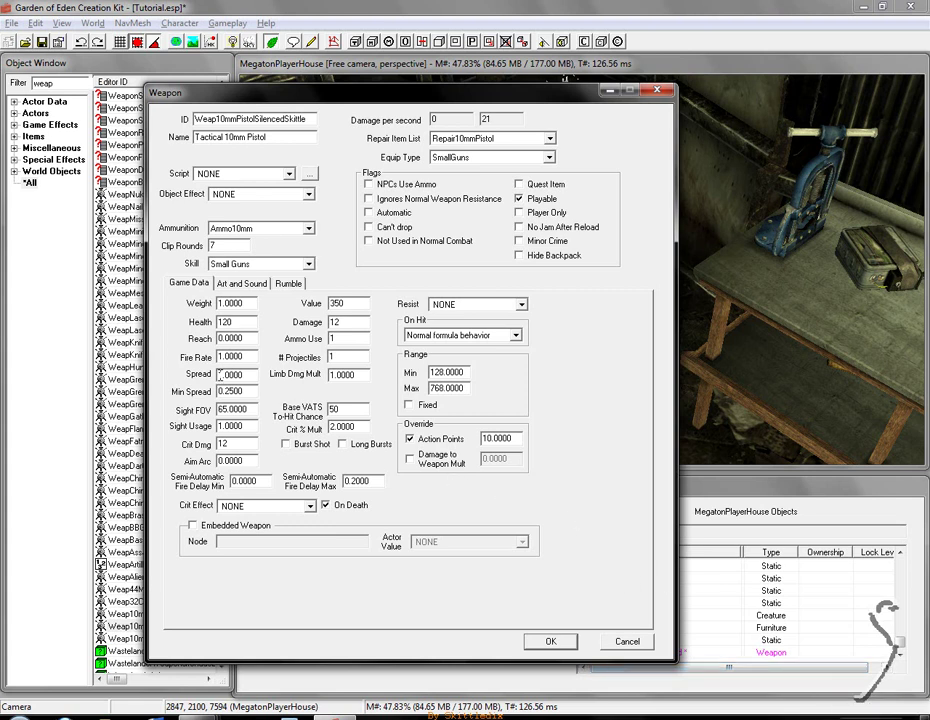
Show the pistol's art and sound settings and keep its armor list at NONE.
{"action": "left_click_drag", "start_coordinate": [234, 321], "coordinate": [167, 316]}
{"action": "left_click", "coordinate": [334, 322]}
{"action": "left_click", "coordinate": [240, 287]}
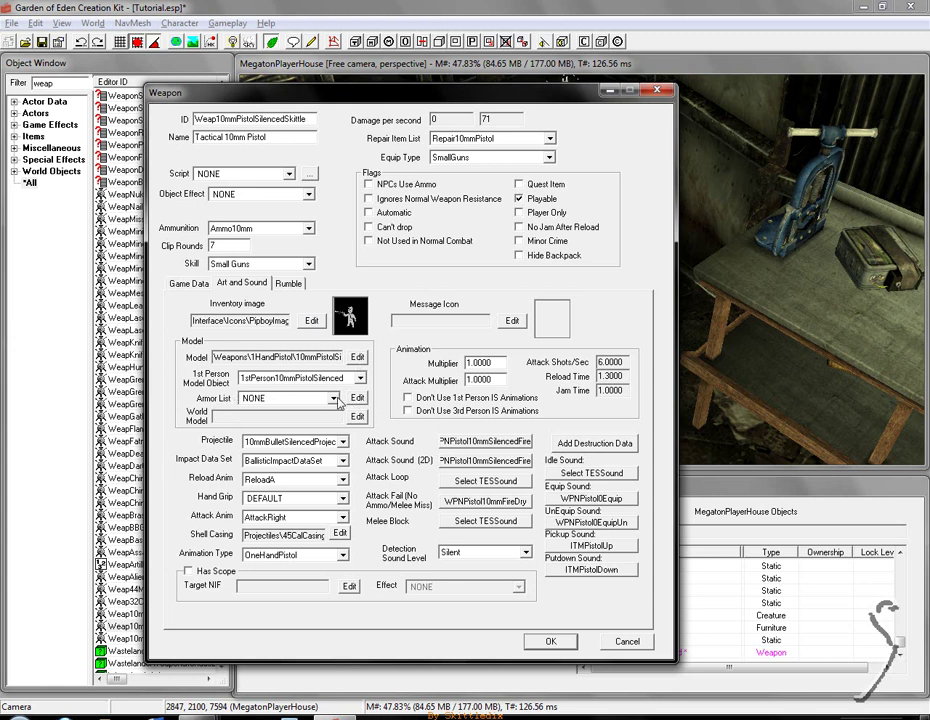
{"action": "left_click", "coordinate": [333, 398]}
{"action": "left_click", "coordinate": [253, 411]}
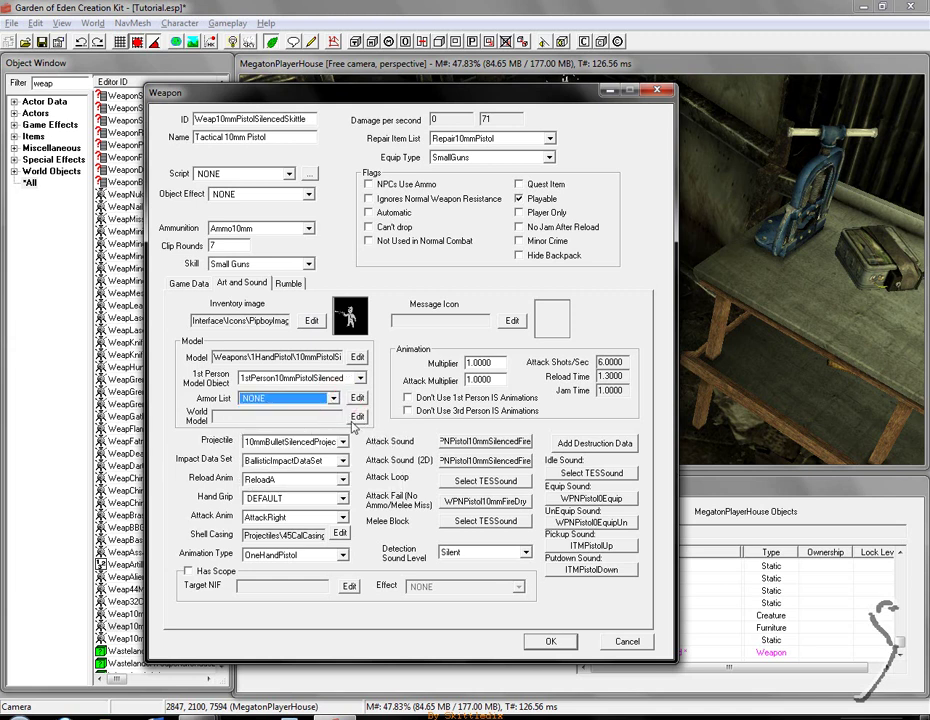
{"action": "left_click", "coordinate": [317, 416]}
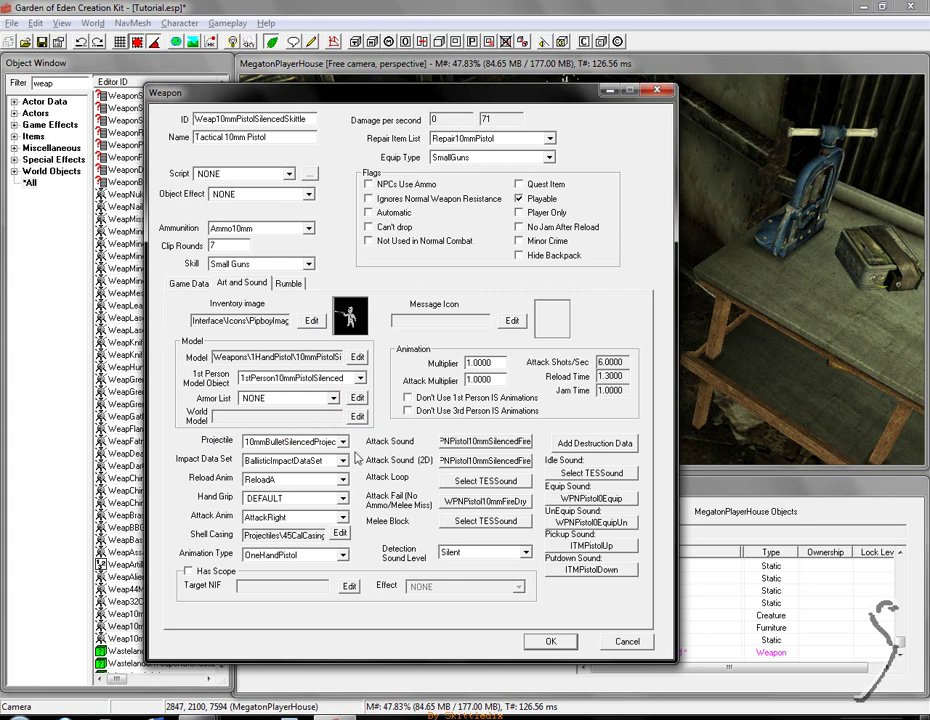
Change the pistol's projectile to 10mmBulletProjectile.
{"action": "left_click", "coordinate": [333, 444]}
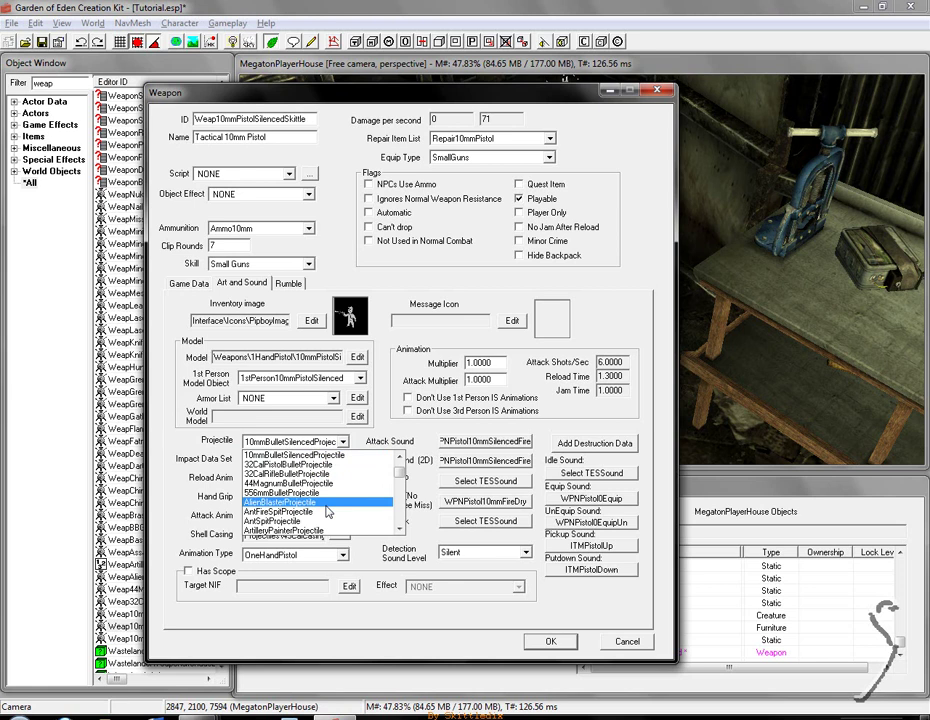
{"action": "scroll", "coordinate": [327, 512], "scroll_direction": "down", "scroll_amount": 8}
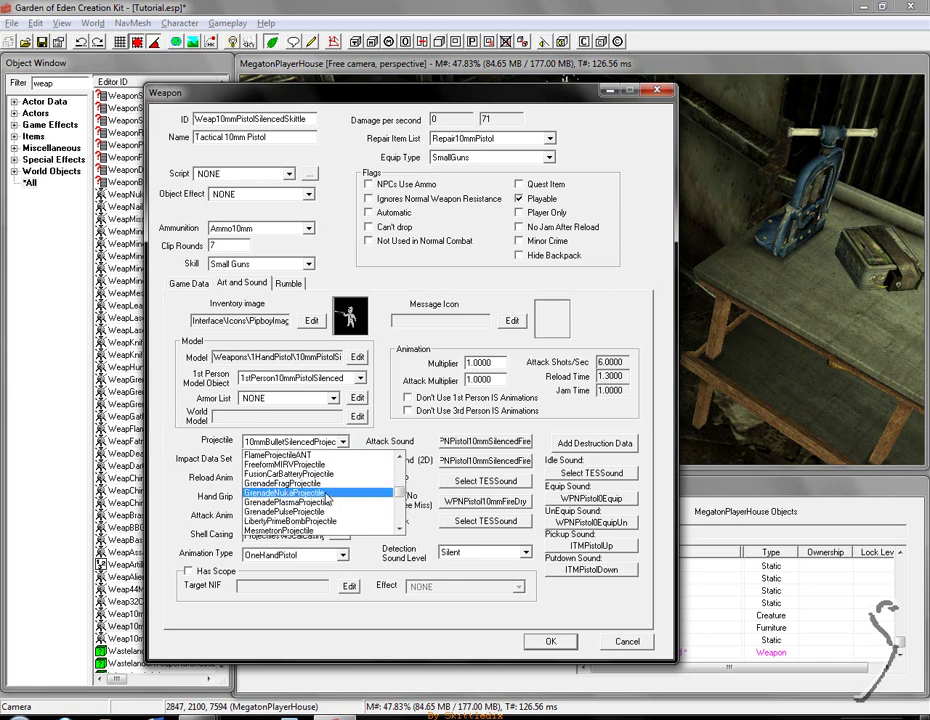
{"action": "scroll", "coordinate": [320, 464], "scroll_direction": "up", "scroll_amount": 3}
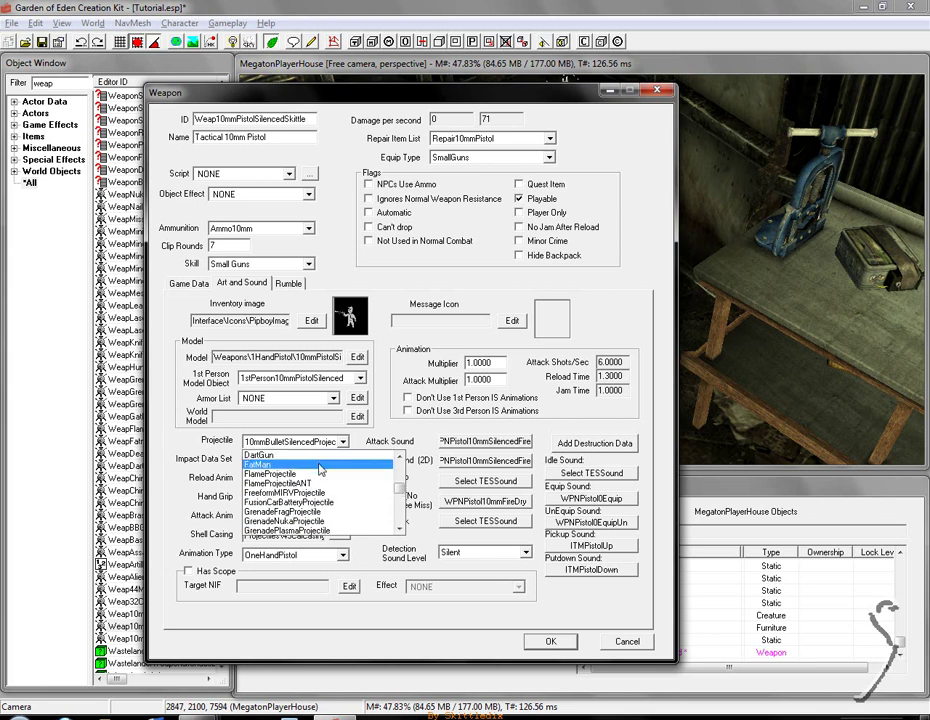
{"action": "scroll", "coordinate": [268, 494], "scroll_direction": "up", "scroll_amount": 5}
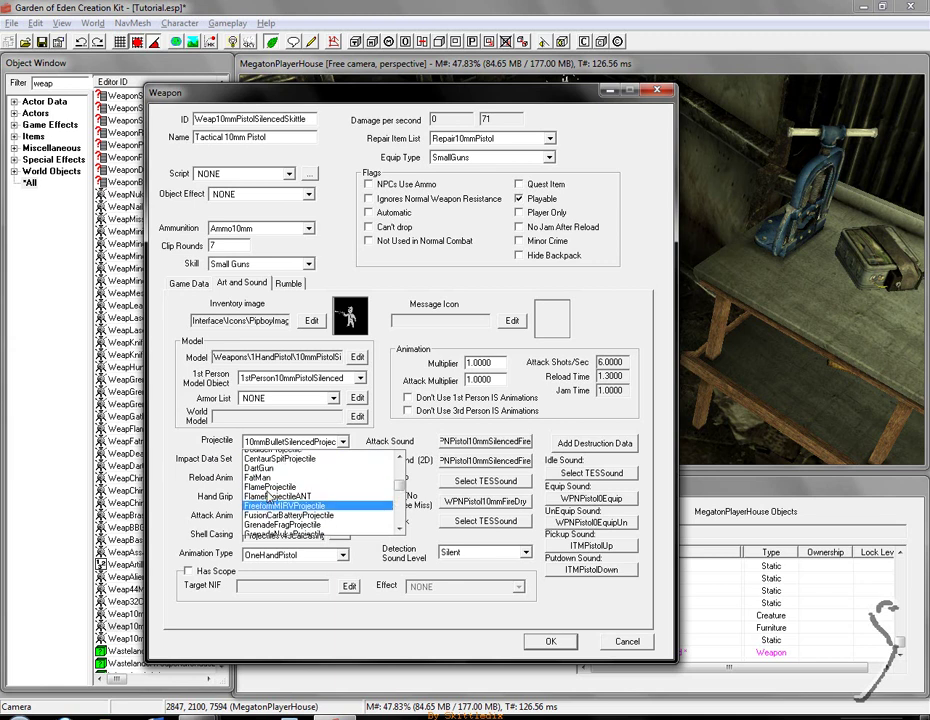
{"action": "scroll", "coordinate": [268, 494], "scroll_direction": "up", "scroll_amount": 1}
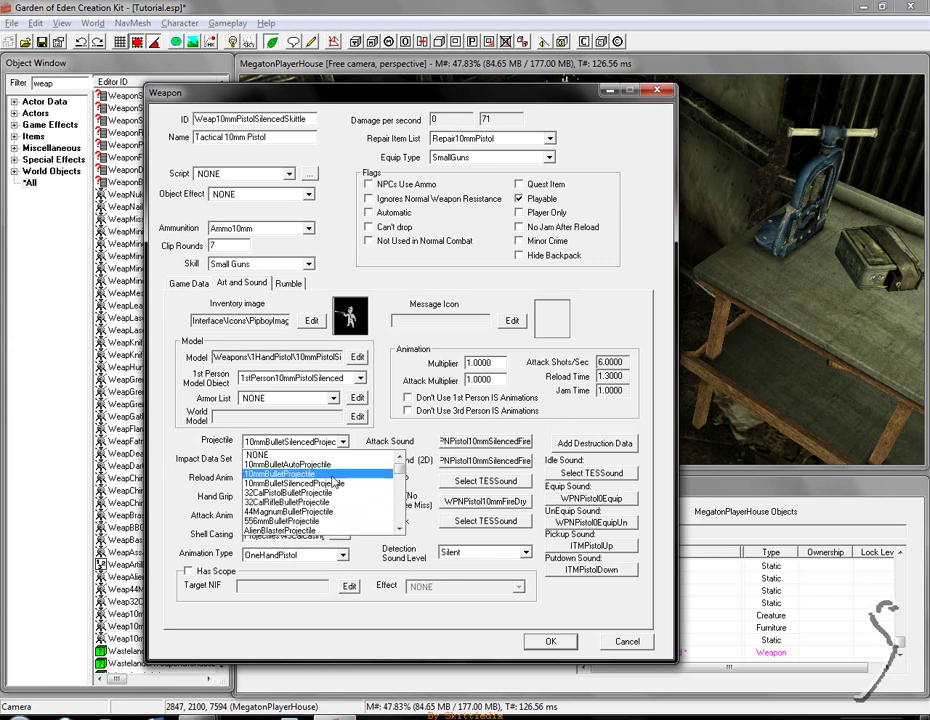
{"action": "left_click", "coordinate": [336, 475]}
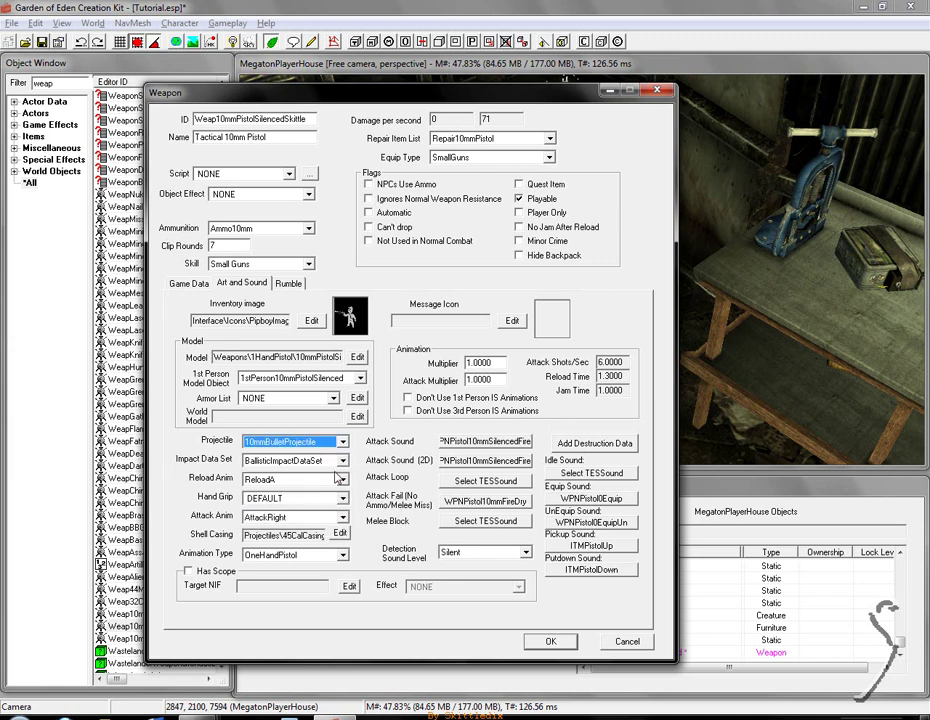